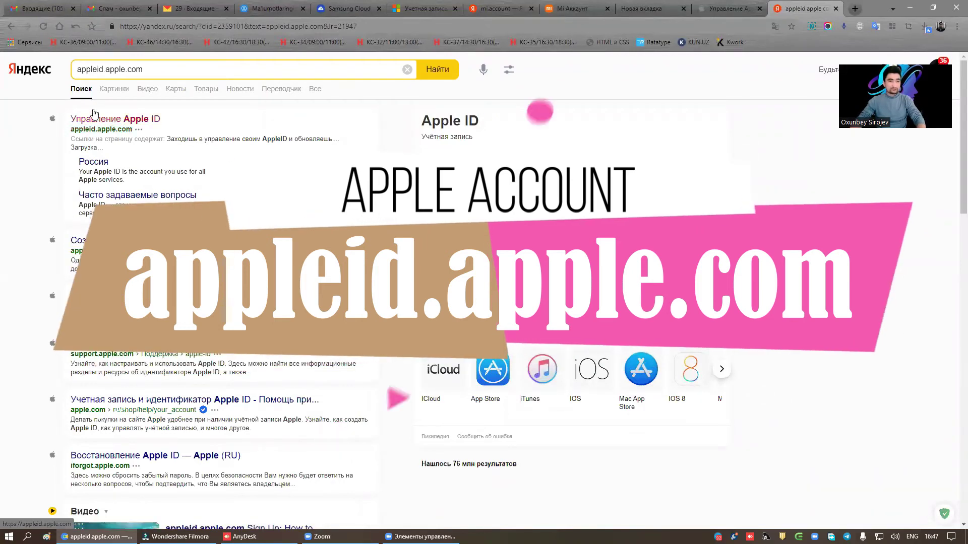
Open the appleid.apple.com result from the Yandex search and close the duplicate tabs.
click(107, 127)
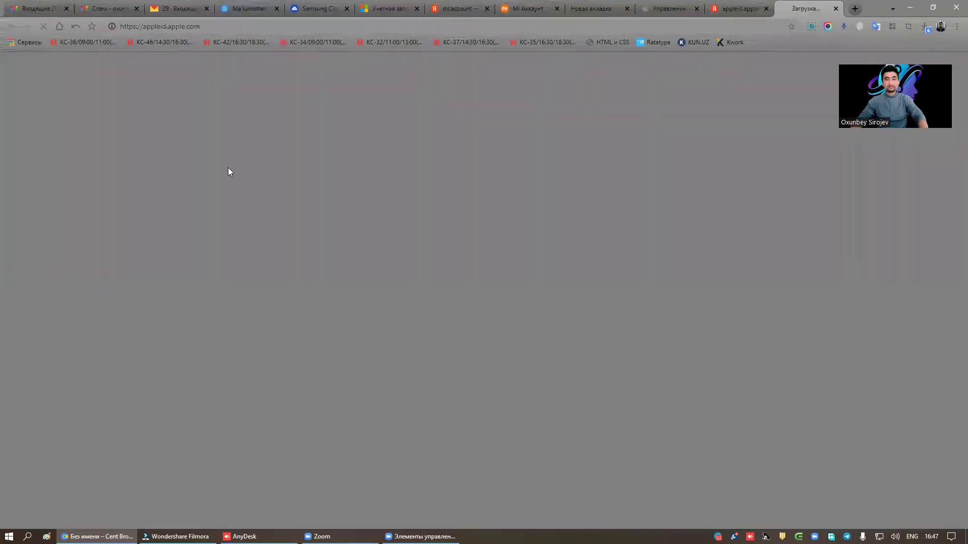
click(767, 8)
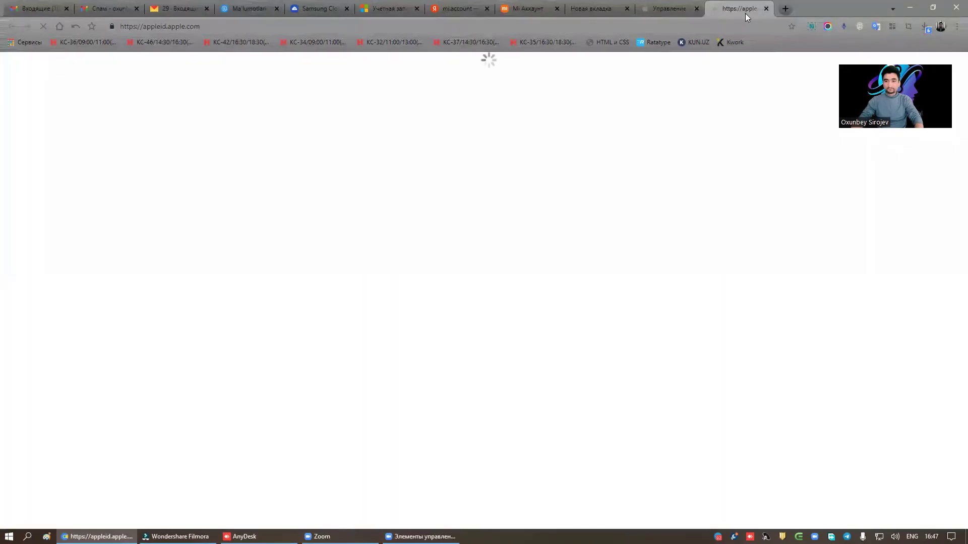
key(ctrl+w)
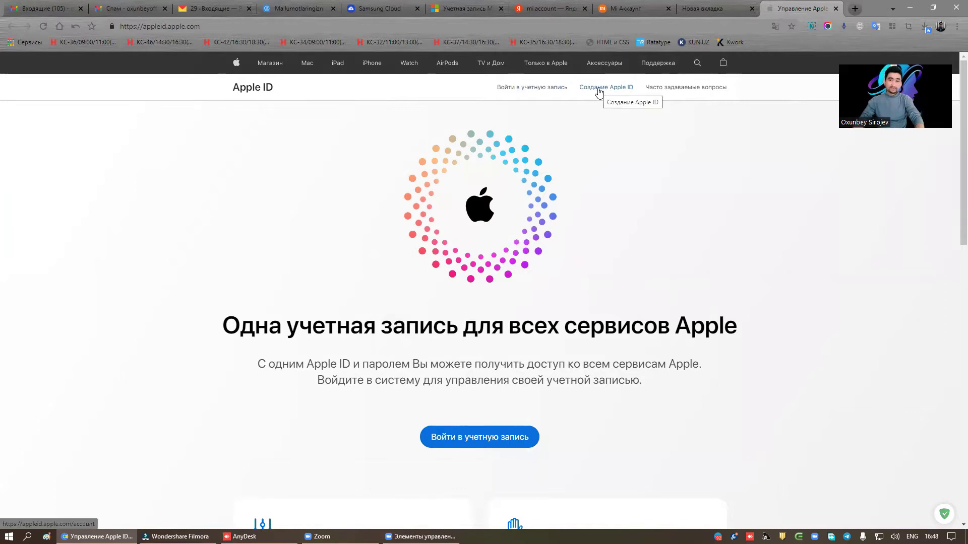
Open the Создание Apple ID form and place the cursor in the first-name field.
click(605, 90)
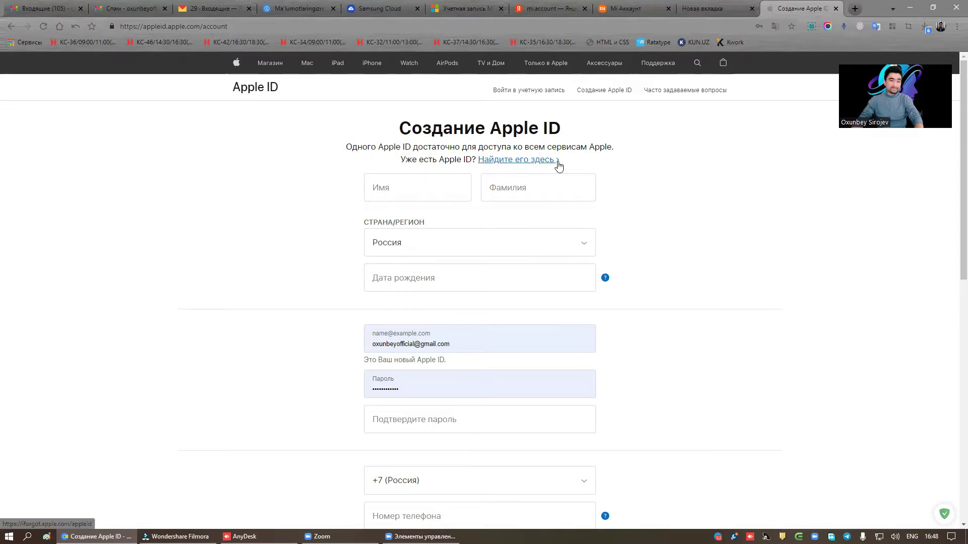
click(396, 184)
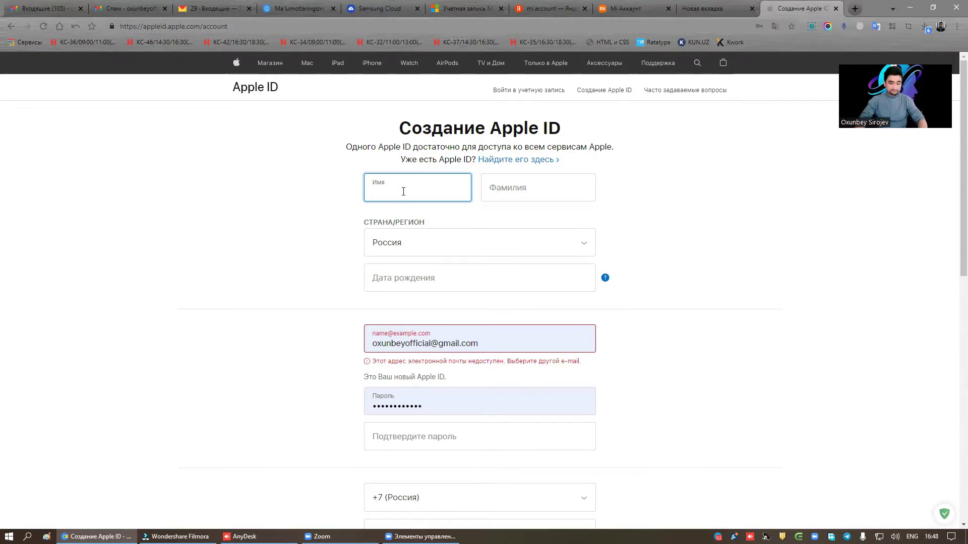
Enter the user's first and last name in the sign-up form.
key(Tab)
key(Tab)
Choose Узбекистан in the СТРАНА/РЕГИОН dropdown.
click(440, 243)
scroll(448, 362, down, 20)
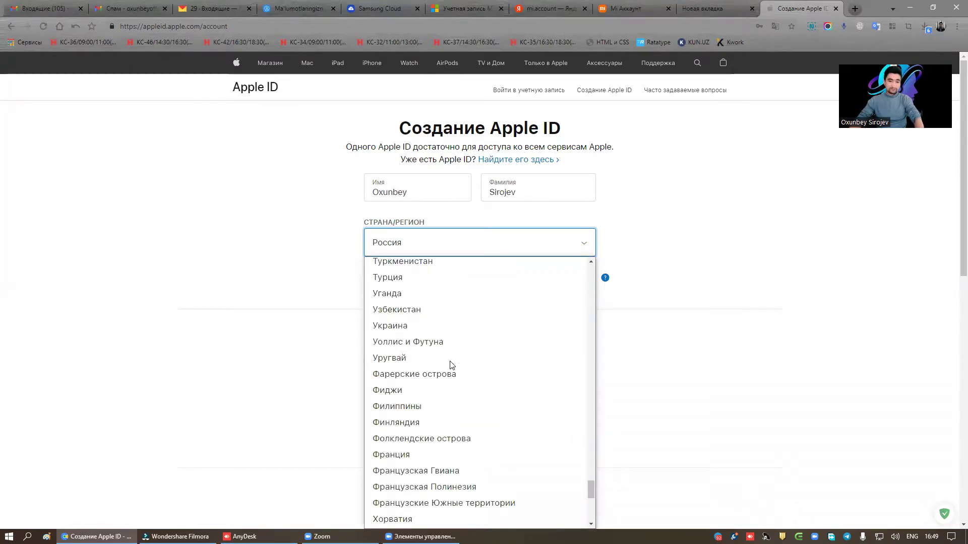
scroll(446, 361, up, 5)
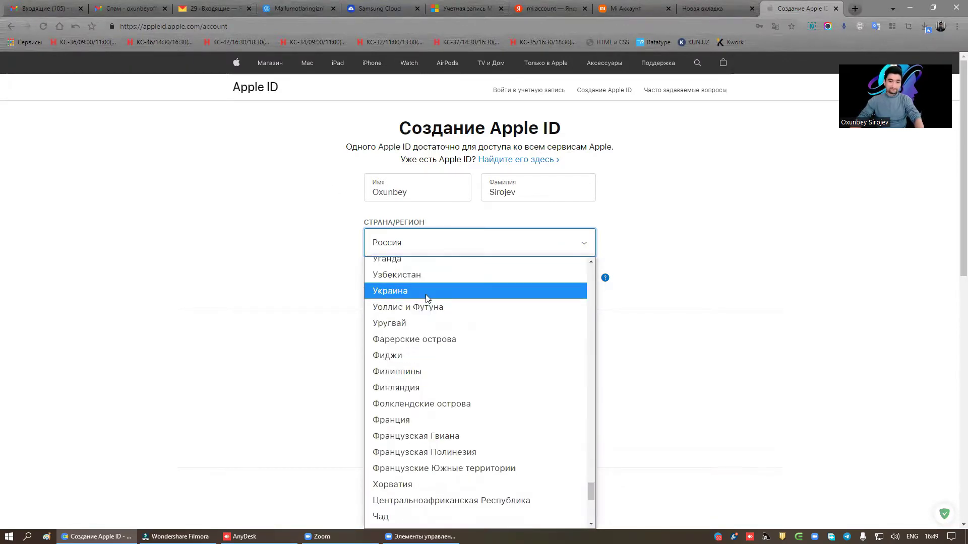
click(403, 277)
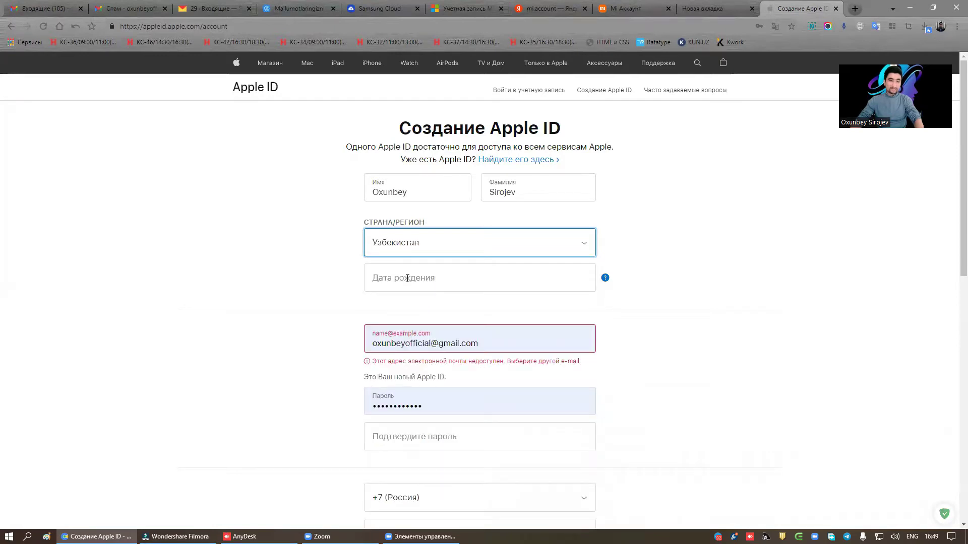
click(407, 278)
key(Tab)
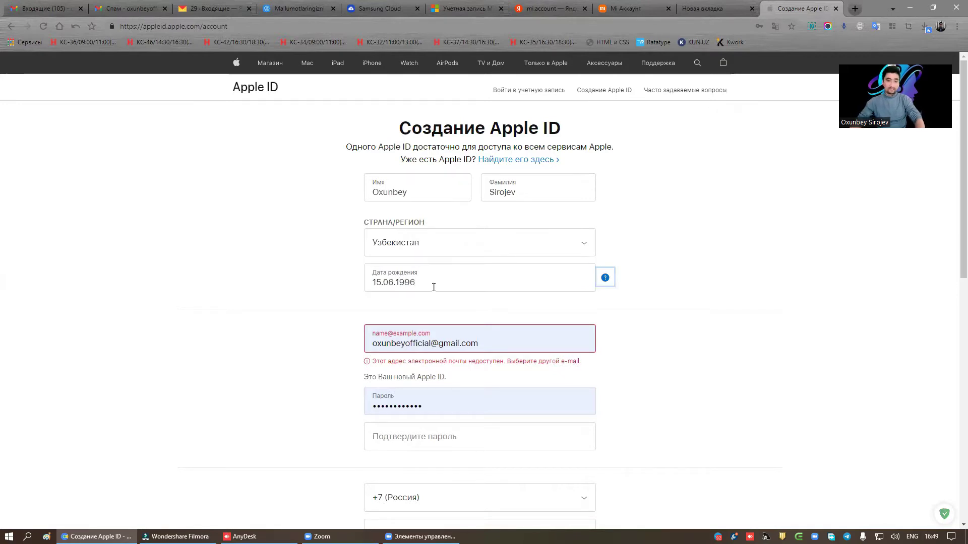
scroll(422, 348, down, 1)
click(508, 292)
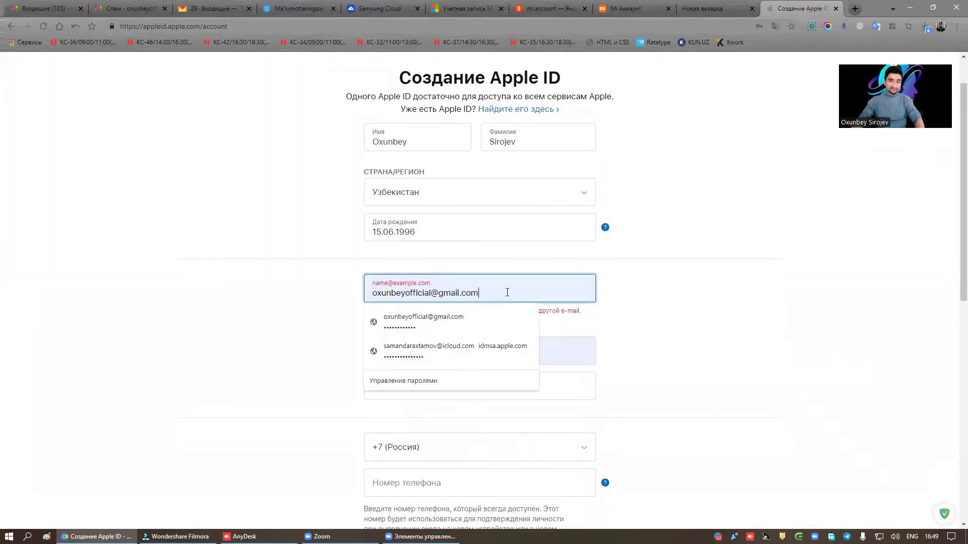
drag(503, 292, 346, 294)
key(BackSpace)
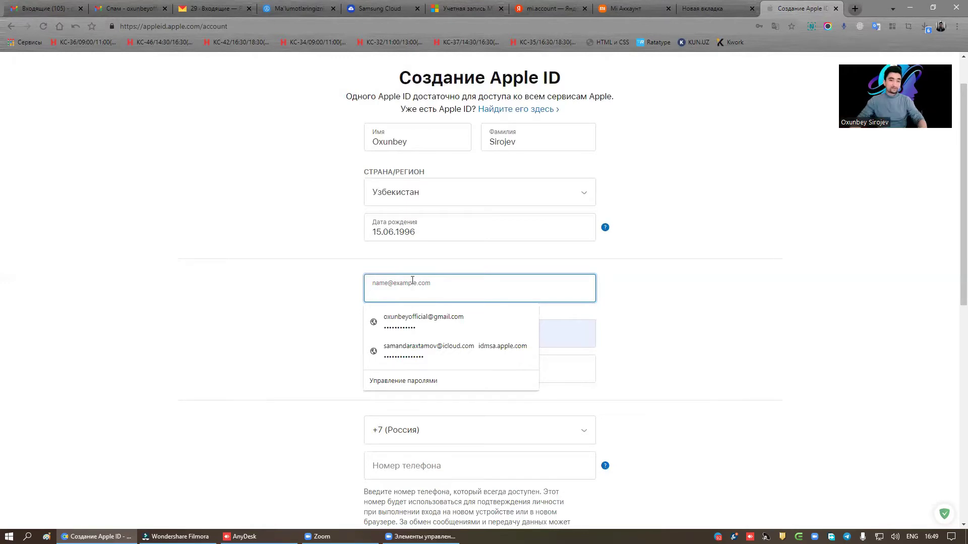
click(426, 318)
click(477, 371)
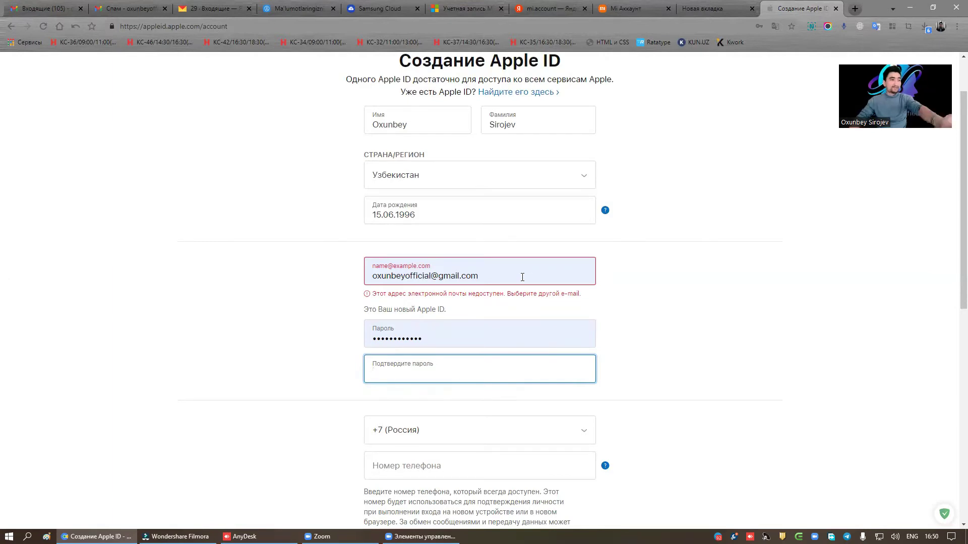
Replace the gmail.com domain of the email address with yandex.
click(432, 277)
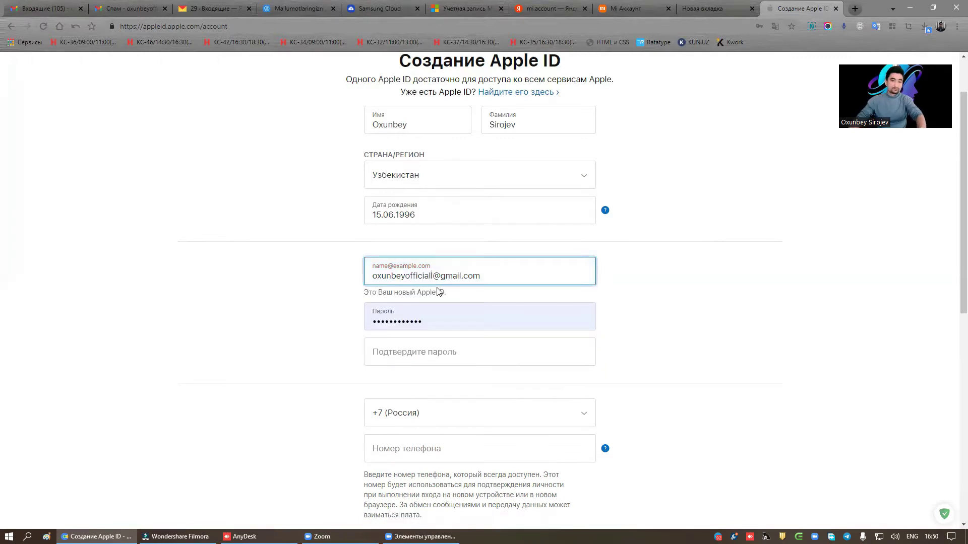
click(679, 332)
click(463, 355)
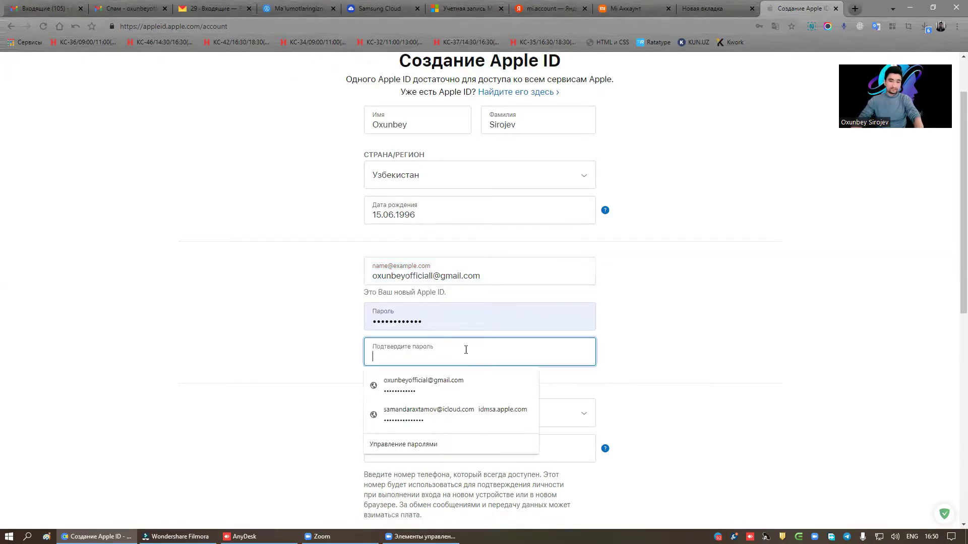
click(432, 274)
click(510, 274)
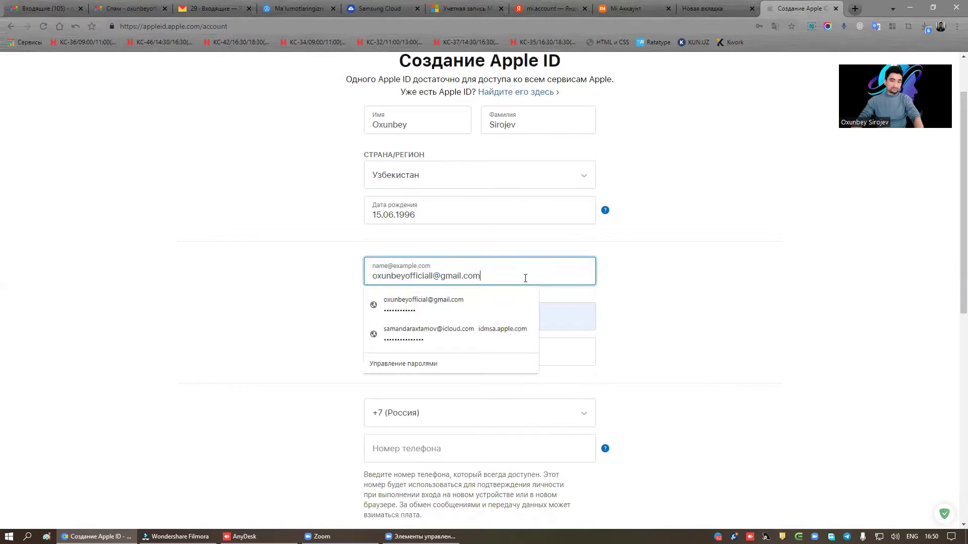
click(524, 277)
double_click(462, 280)
key(BackSpace)
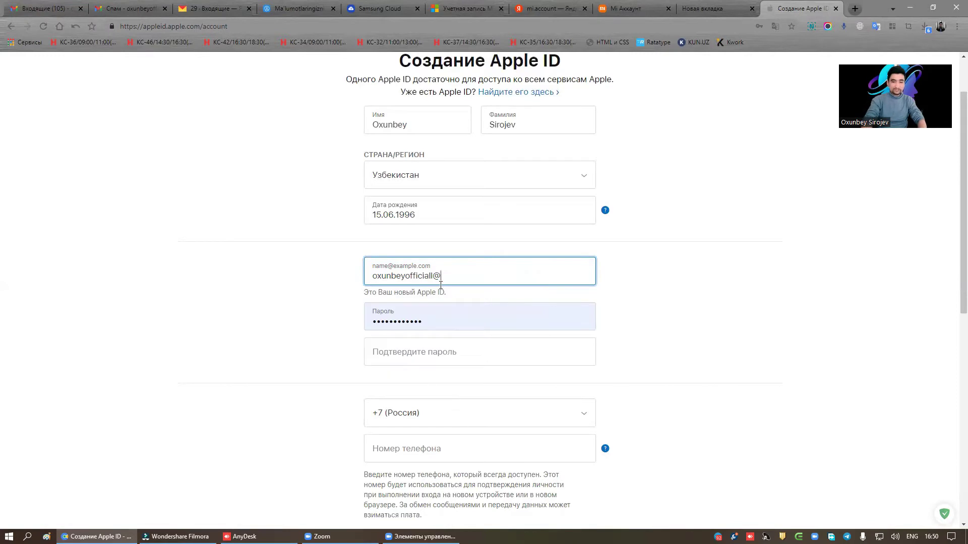
text(yandex.ru)
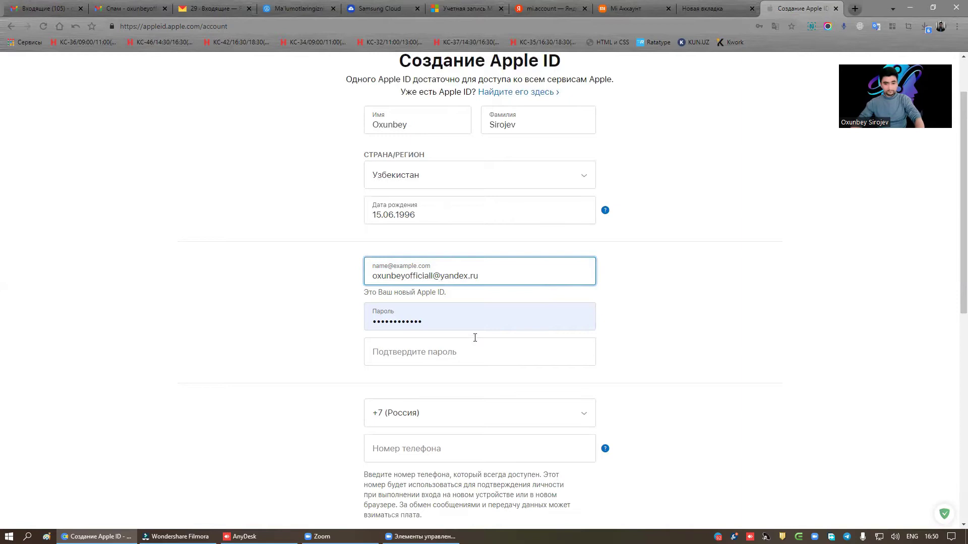
Clear the existing password from the password field.
click(479, 324)
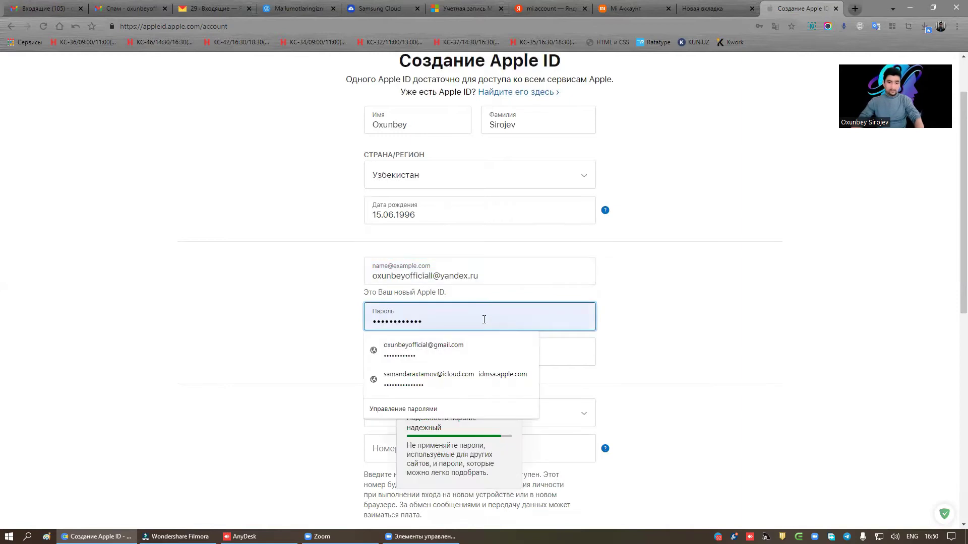
key(ctrl+a)
key(BackSpace)
key(Down)
key(Up)
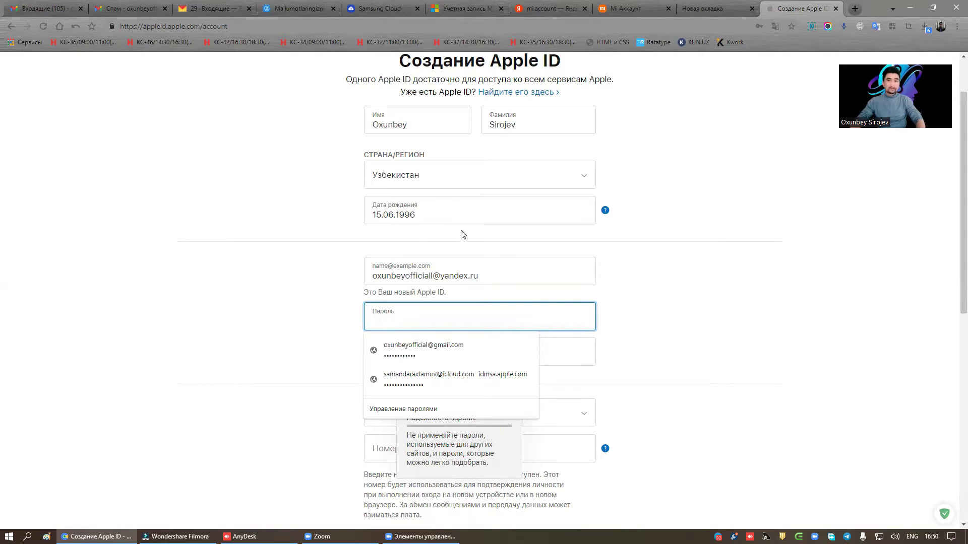
Select the whole yandex.ru email address and open a new browser tab.
drag(479, 276, 361, 278)
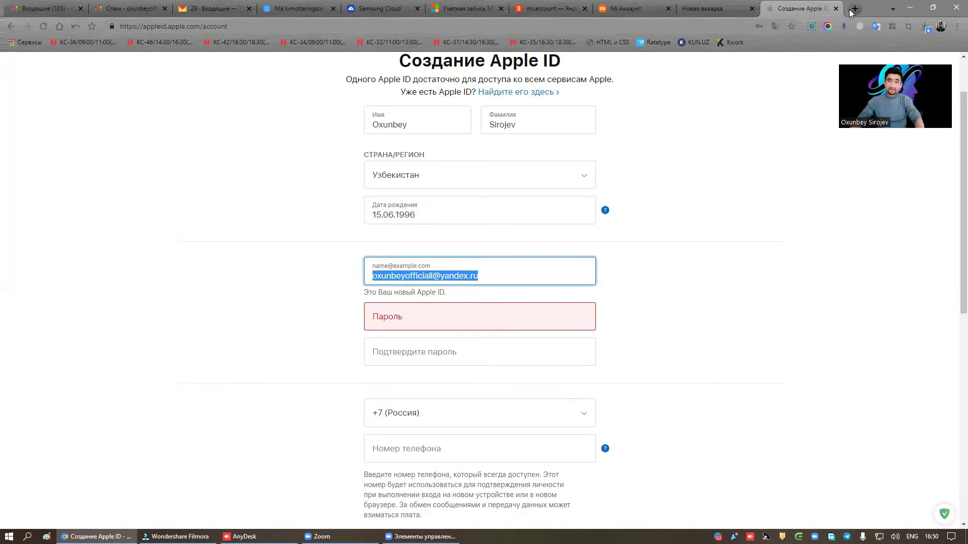
key(ctrl+t)
click(729, 9)
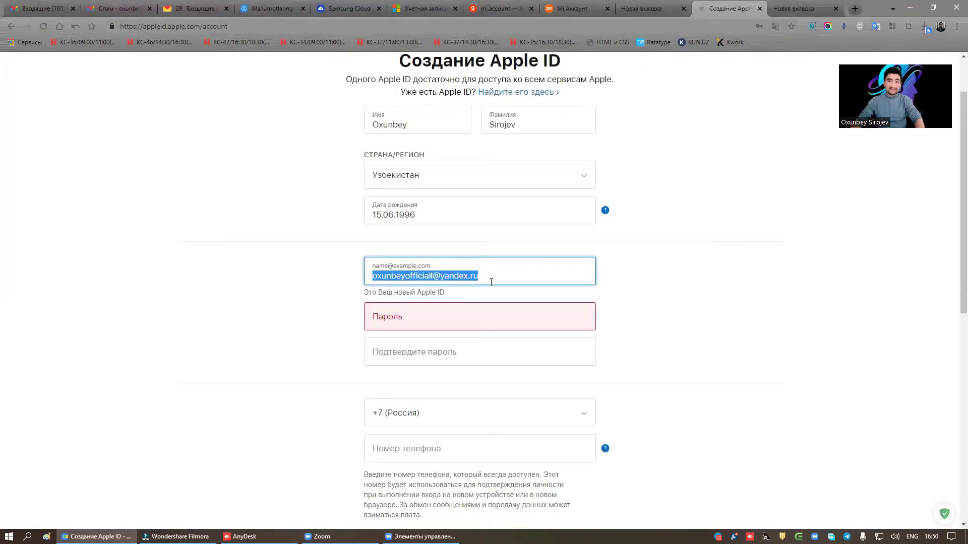
Search yandex.pochta.ru in the new tab and open Yandex Mail at mail.yandex.ru.
click(794, 9)
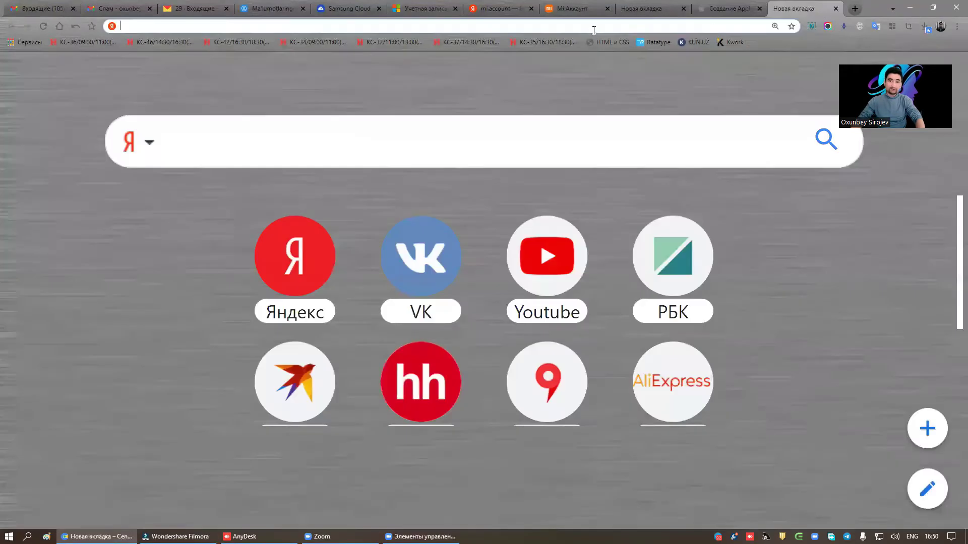
text(yandex.)
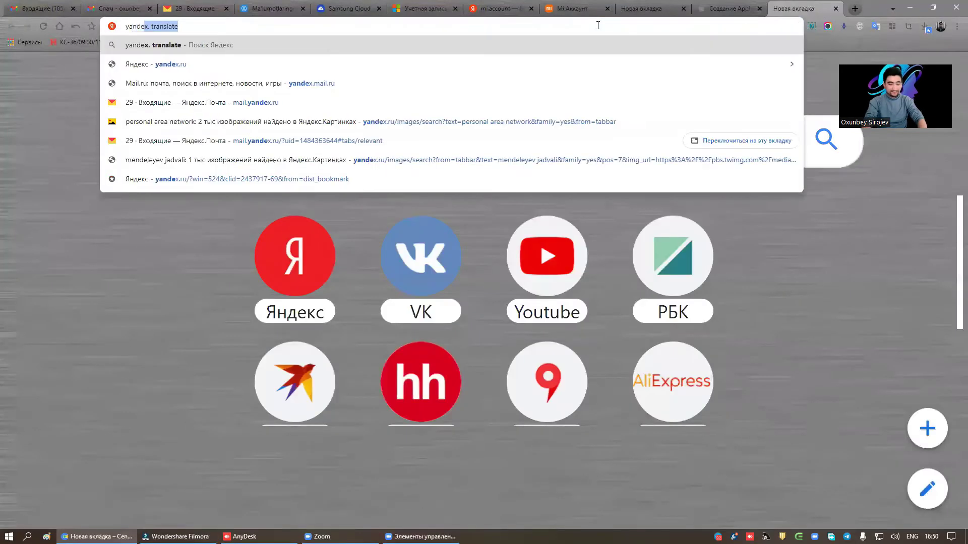
text(pochta.ru)
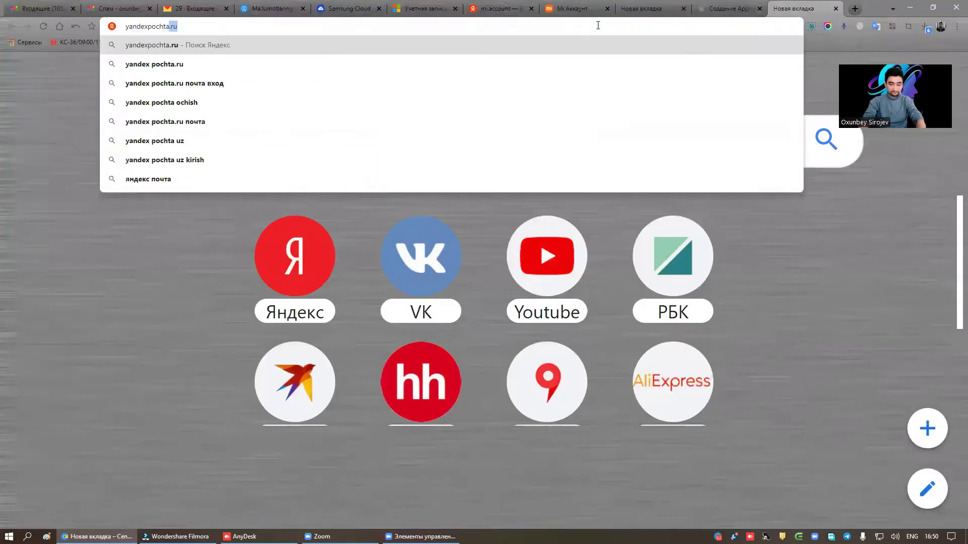
key(Return)
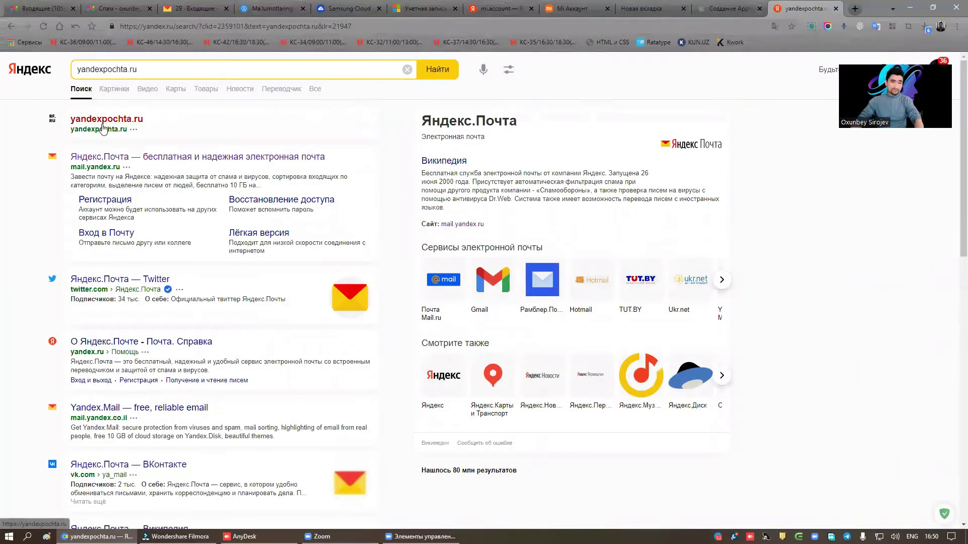
click(101, 169)
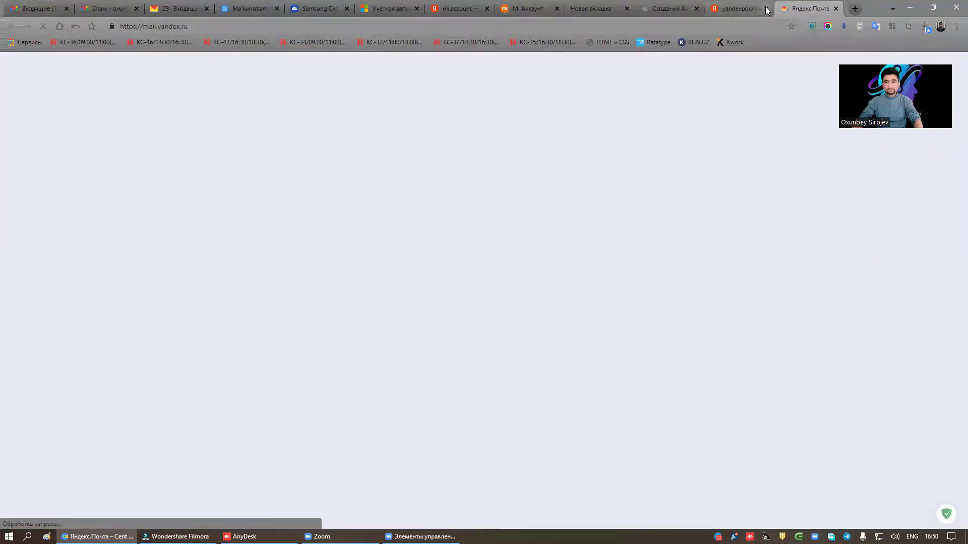
click(766, 9)
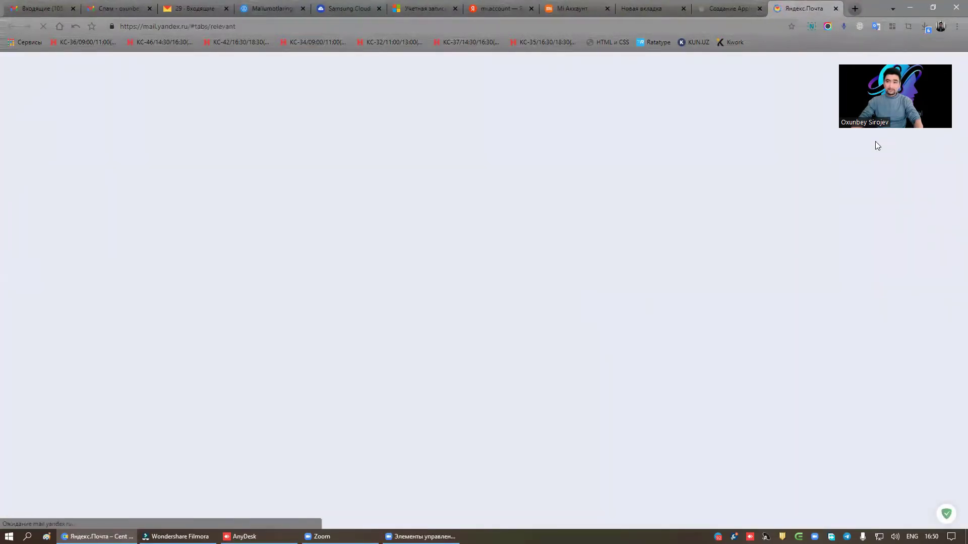
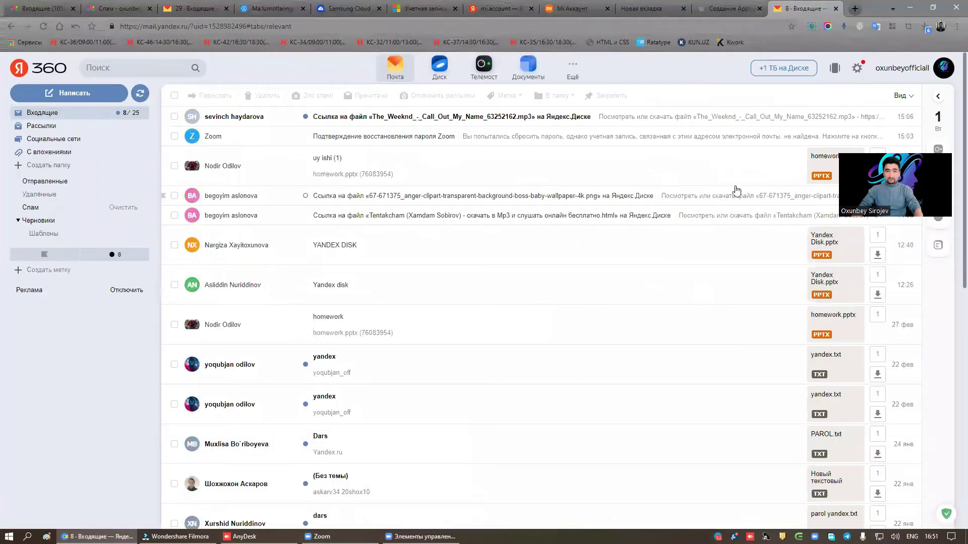
Copy the Yandex account's email address from the profile menu, then go back to the Apple ID page.
click(947, 66)
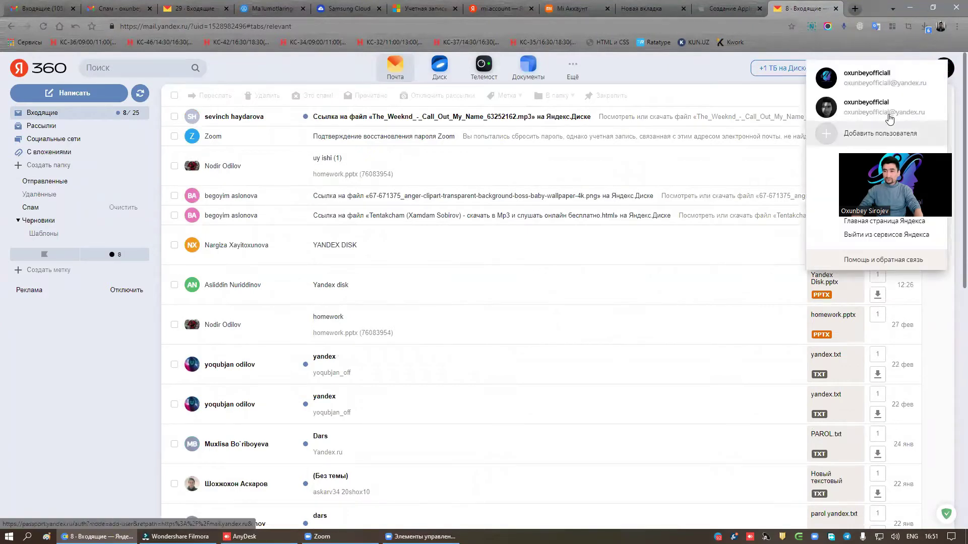
drag(846, 84, 927, 87)
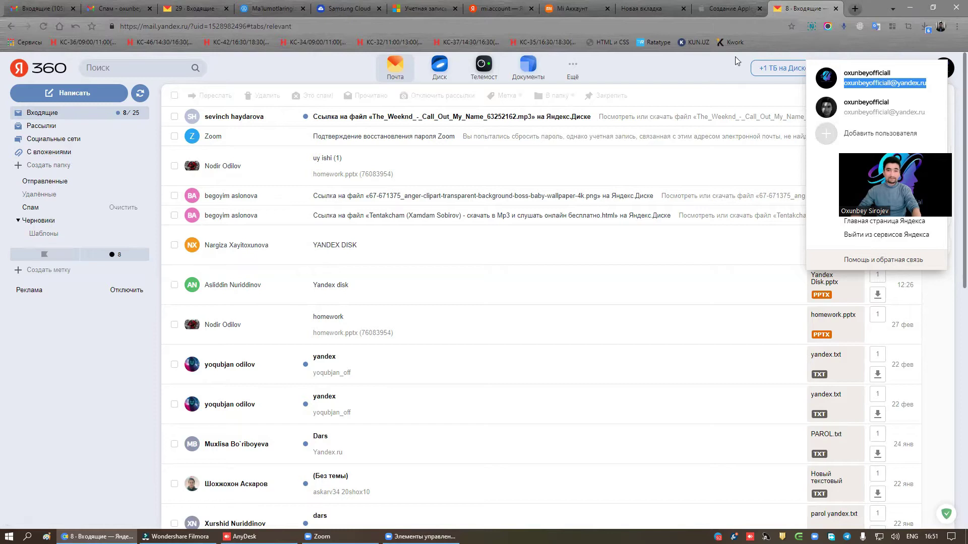
click(729, 8)
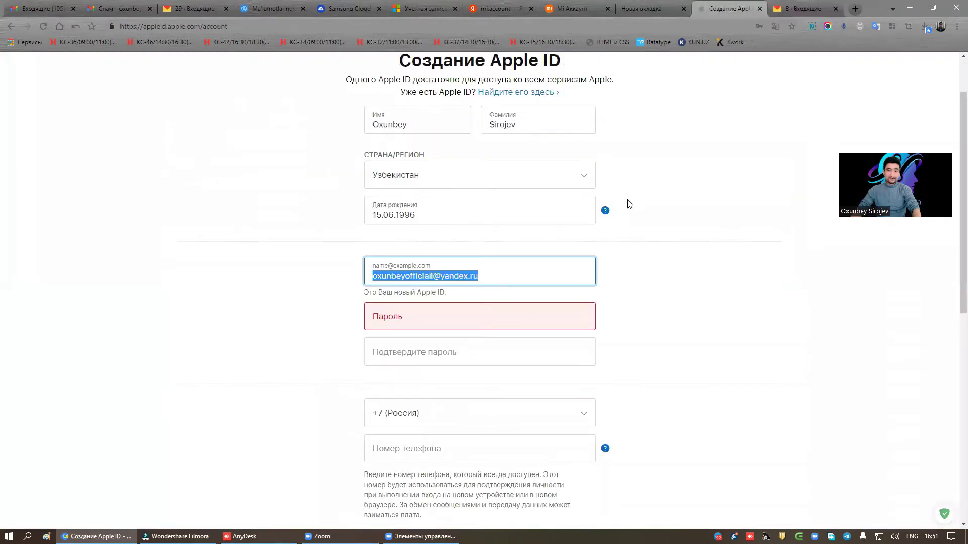
Replace the email field's contents with the copied Yandex address.
double_click(494, 277)
key(ctrl+a)
key(ctrl+c)
key(BackSpace)
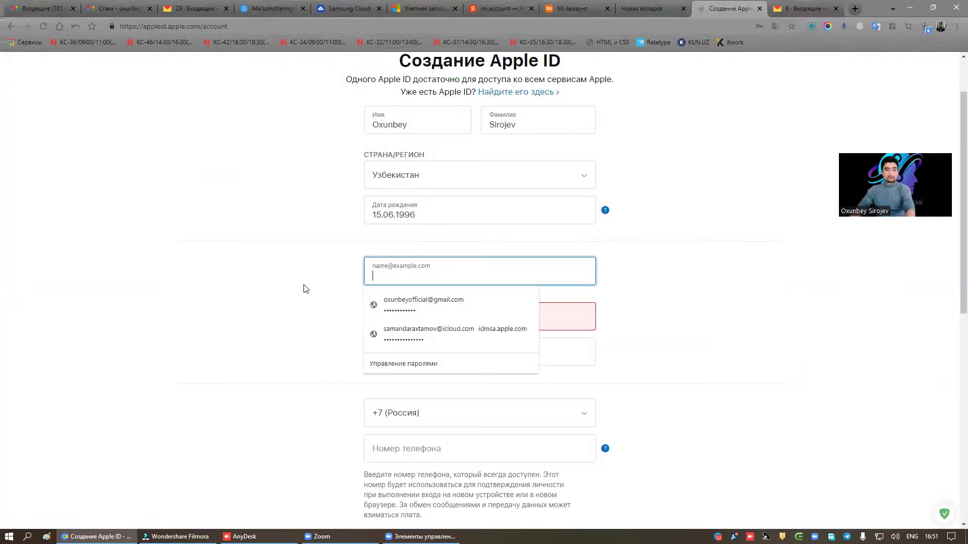
right_click(410, 278)
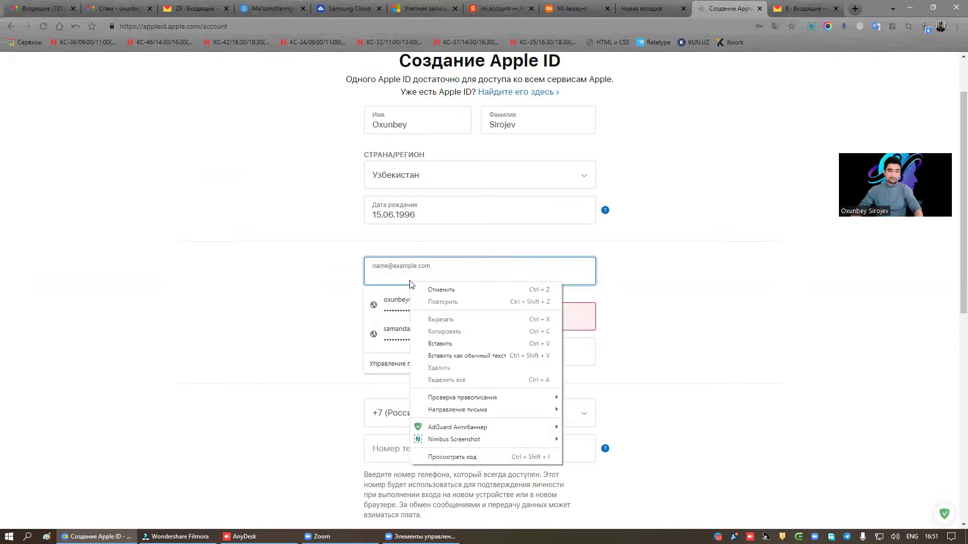
click(428, 335)
Enter the account password in Пароль and repeat it in Подтвердите пароль.
click(492, 320)
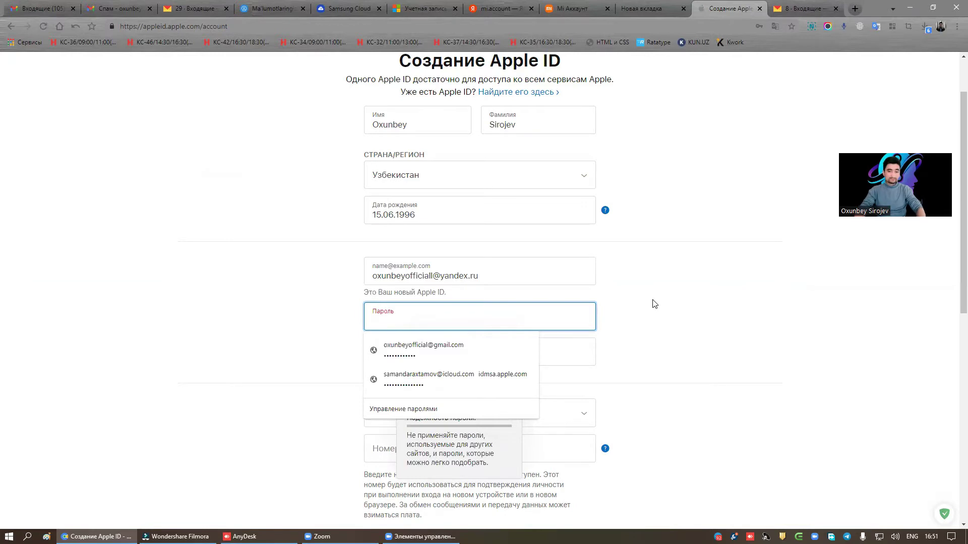
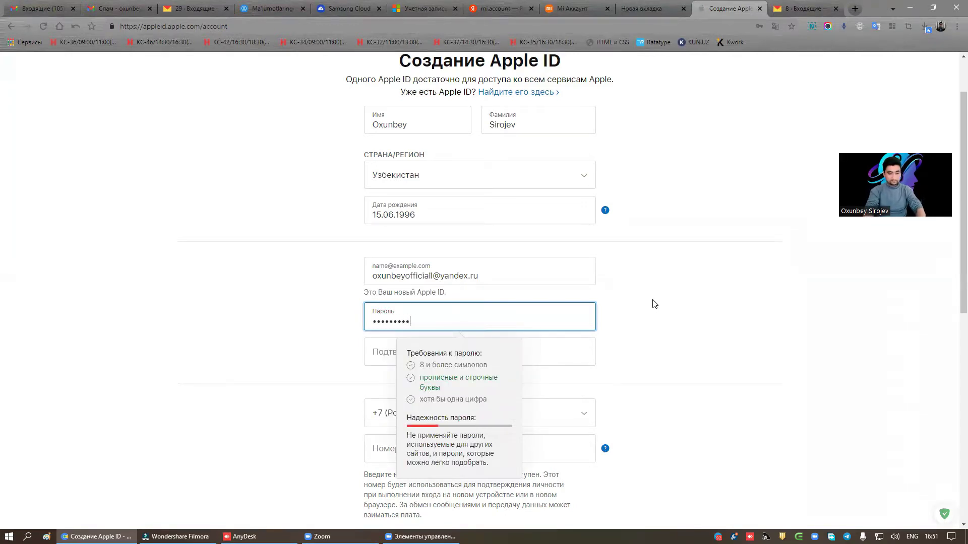
click(750, 301)
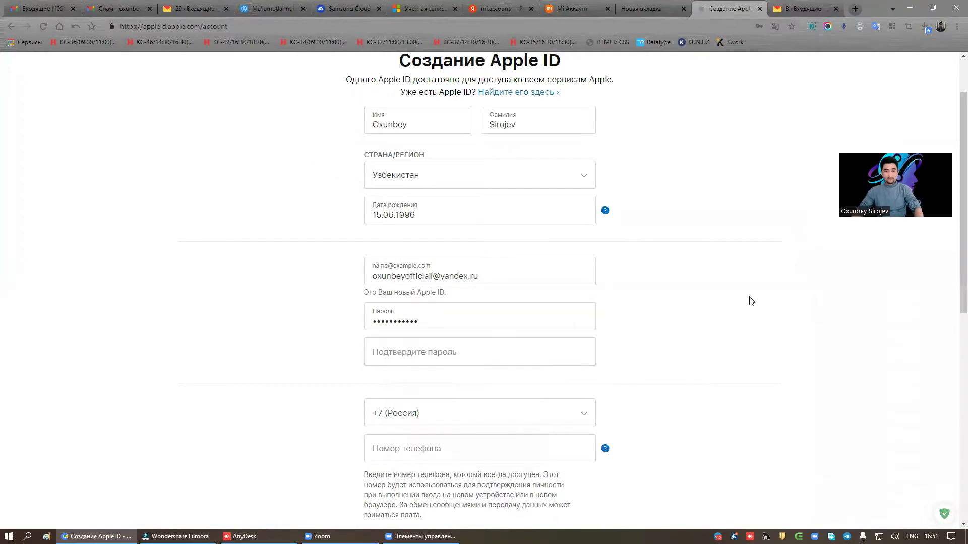
click(437, 318)
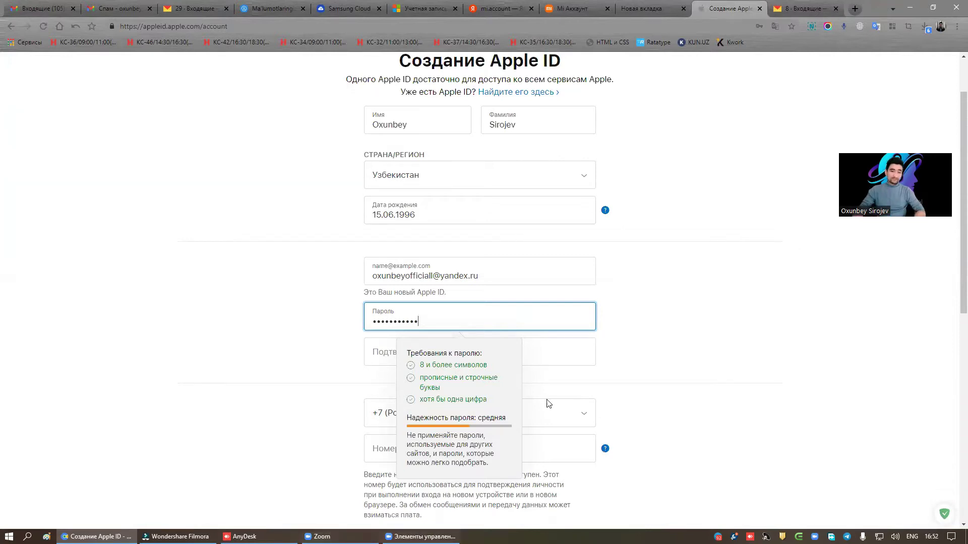
scroll(487, 352, down, 2)
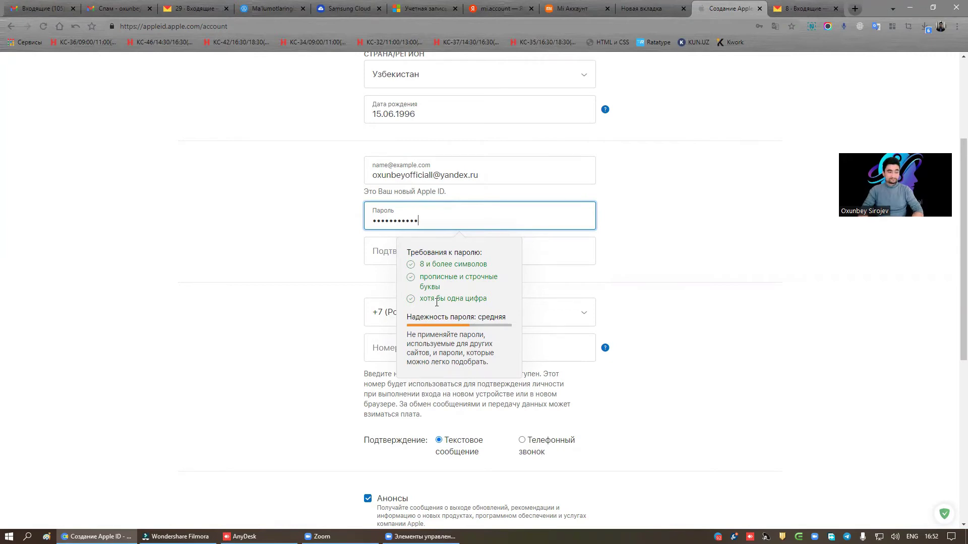
drag(437, 218, 307, 262)
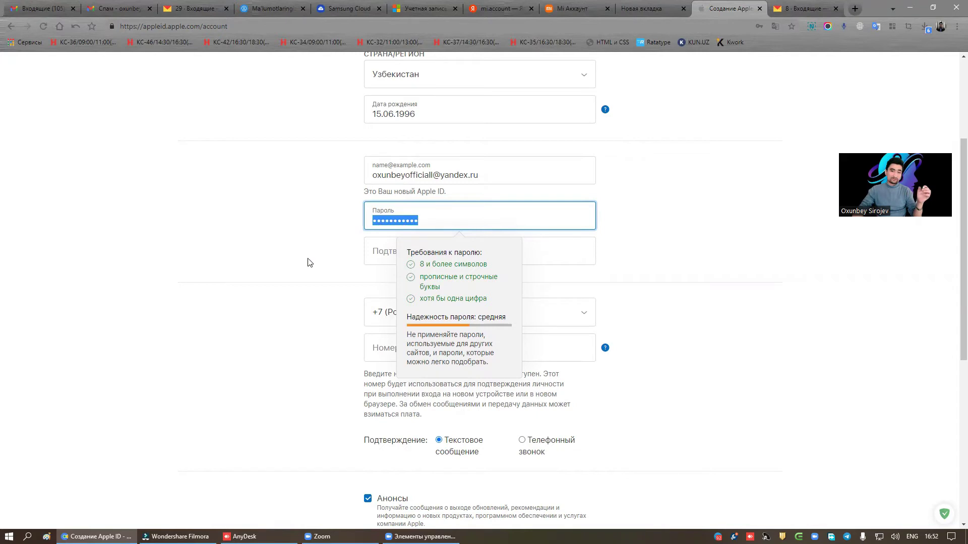
click(557, 252)
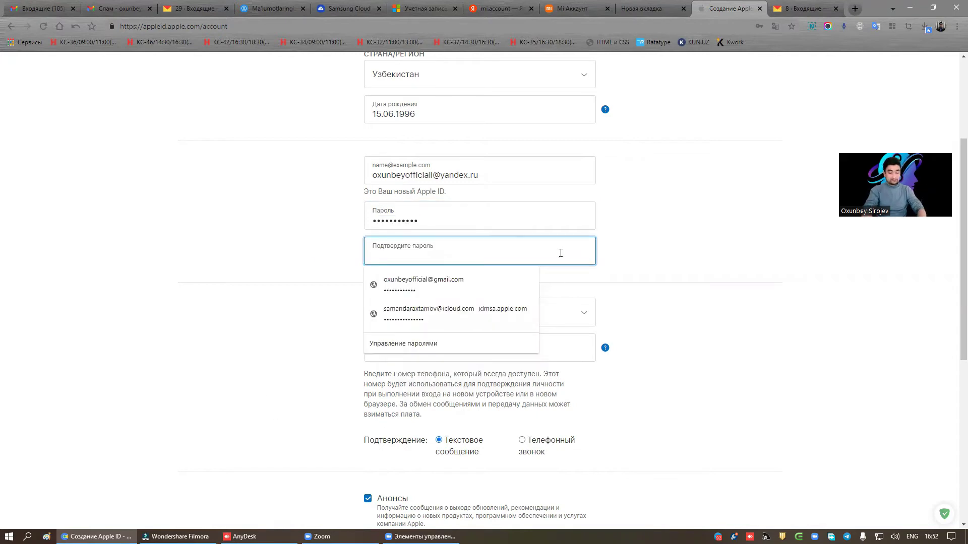
text(•••••••••••)
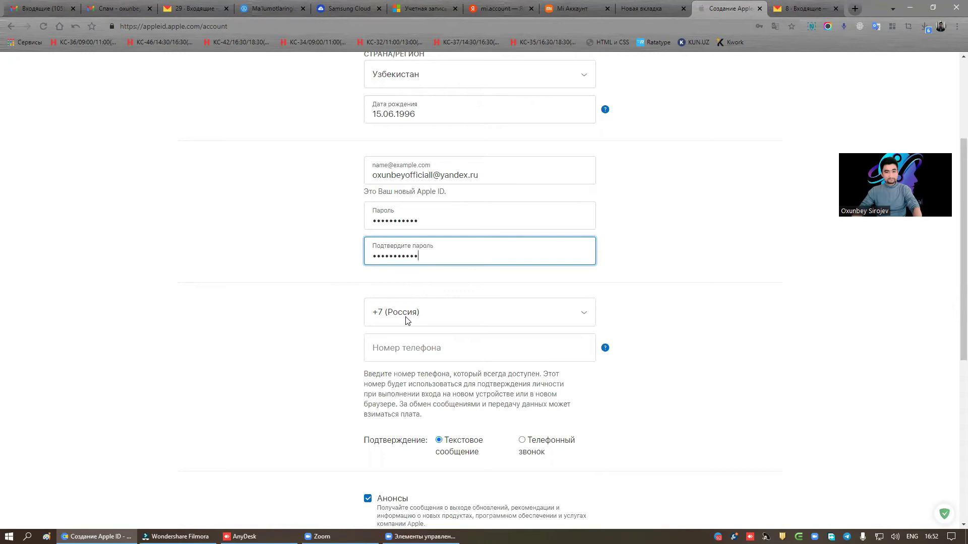
scroll(492, 190, down, 5)
scroll(484, 192, up, 2)
Set the phone country code to +998 (Узбекистан).
click(438, 182)
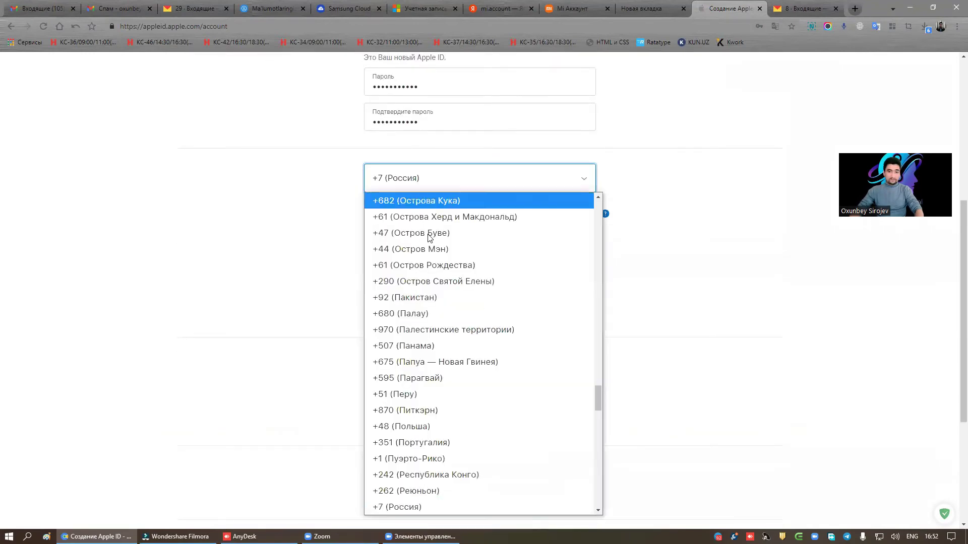
scroll(424, 201, up, 1)
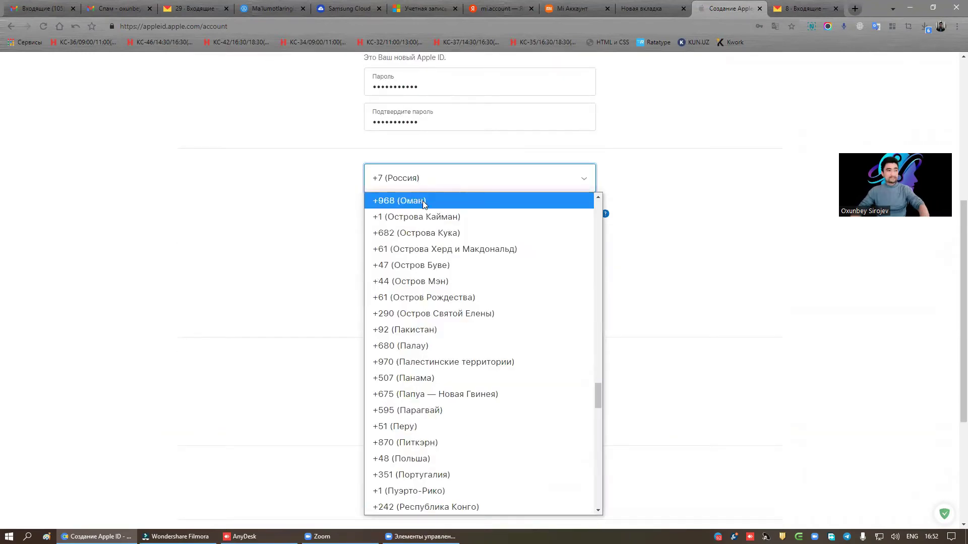
scroll(419, 221, down, 18)
scroll(425, 228, down, 8)
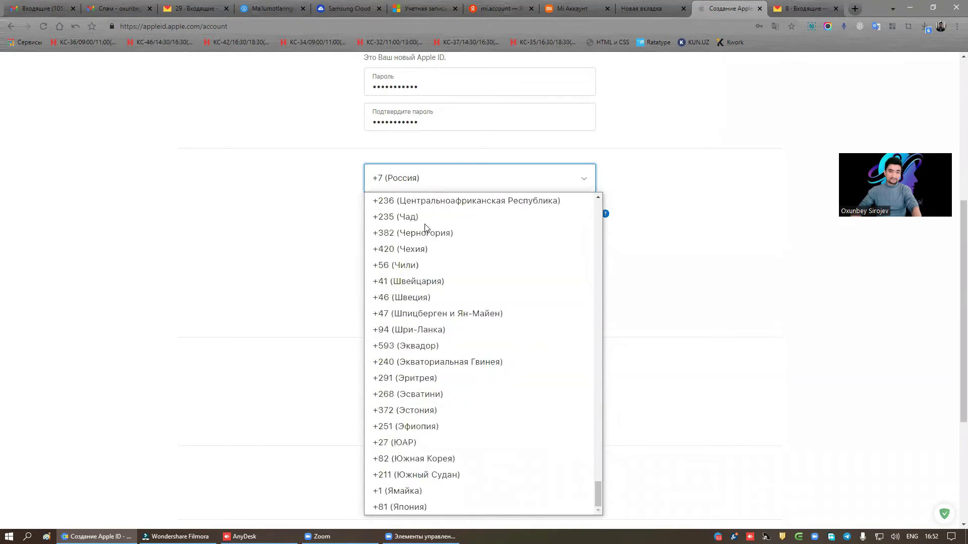
scroll(424, 228, up, 5)
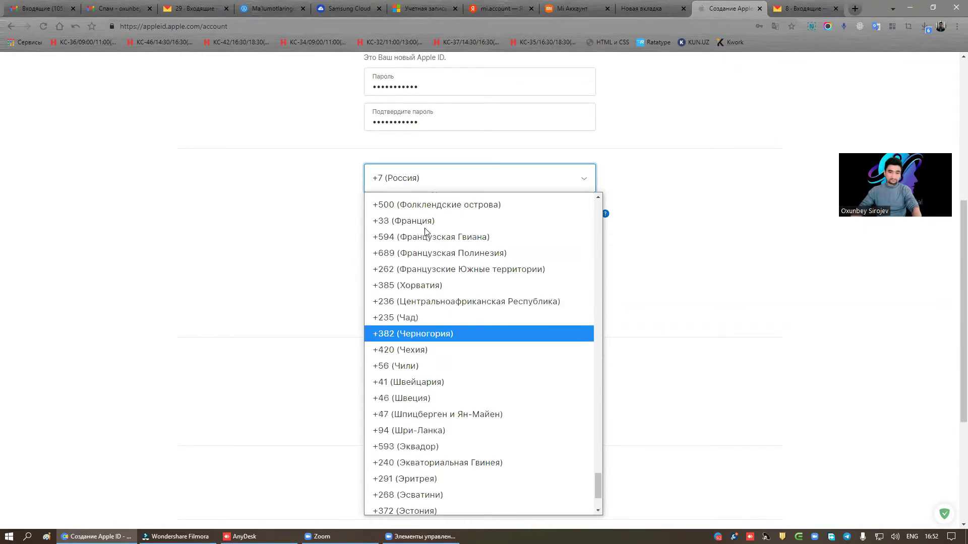
click(403, 201)
Enter the phone number in the Номер телефона field.
click(395, 210)
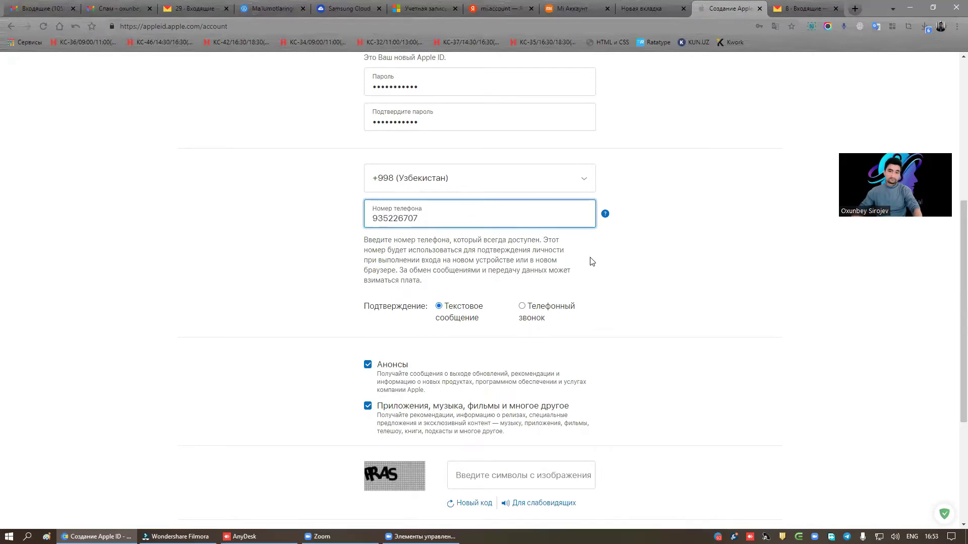
scroll(584, 255, down, 3)
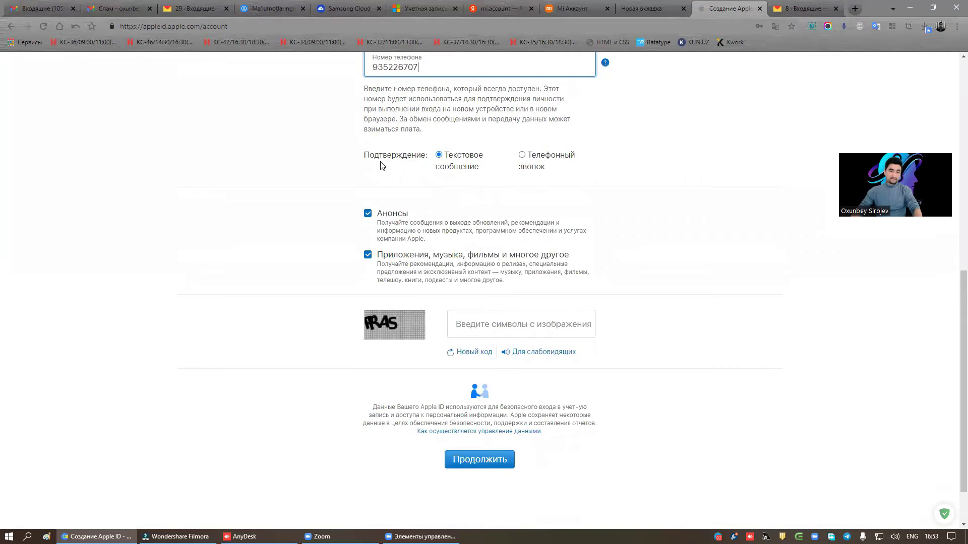
drag(363, 156, 573, 177)
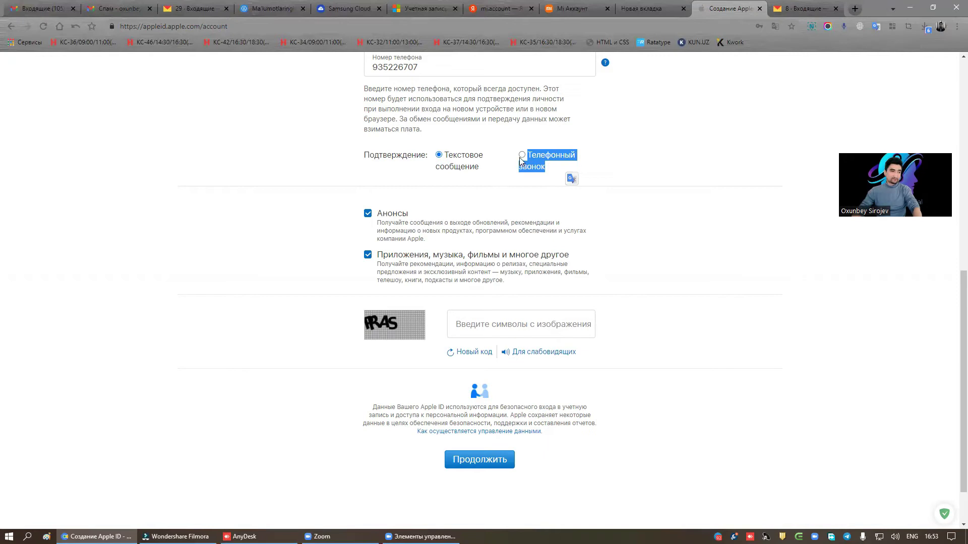
click(602, 168)
Reload the captcha twice, enter code 76MN5 and submit the form.
scroll(514, 121, down, 1)
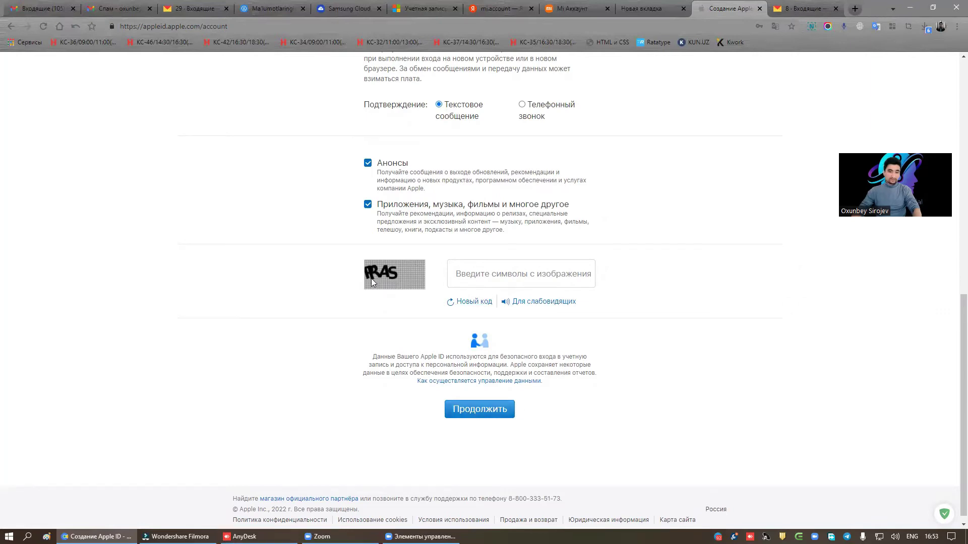
click(463, 304)
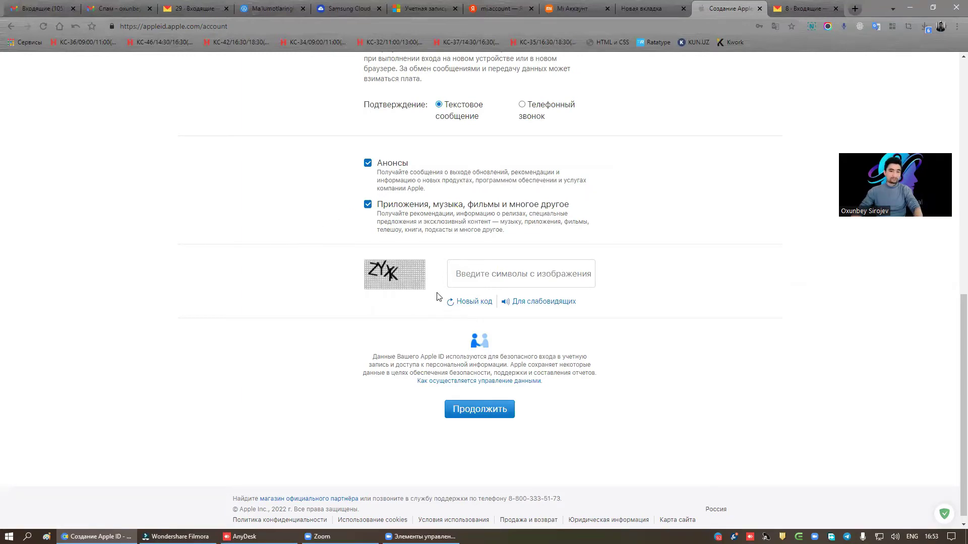
click(457, 305)
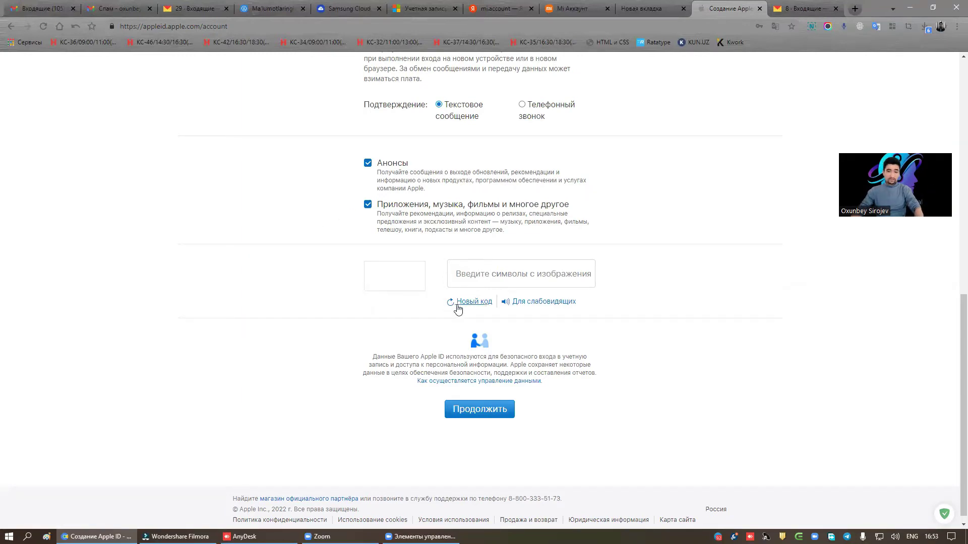
click(493, 283)
text(76MN5)
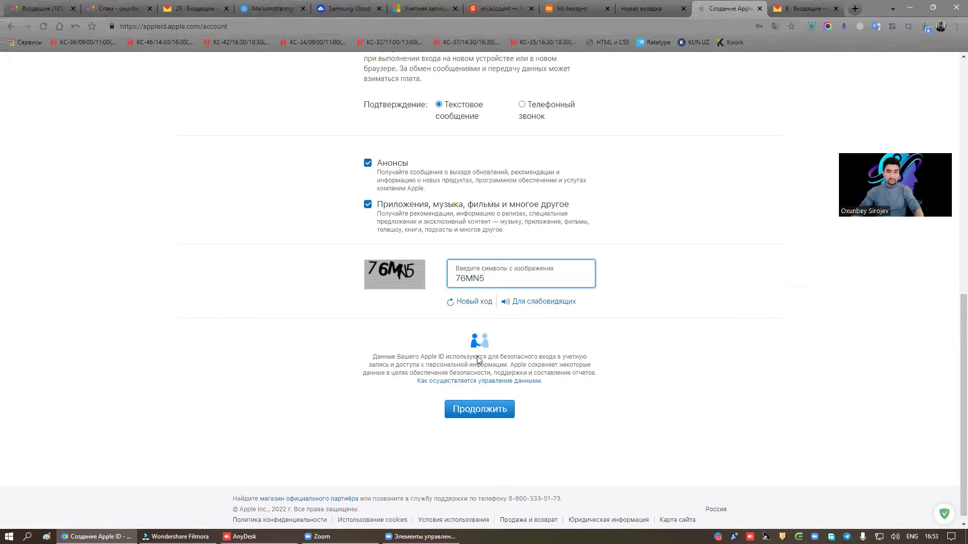
click(498, 414)
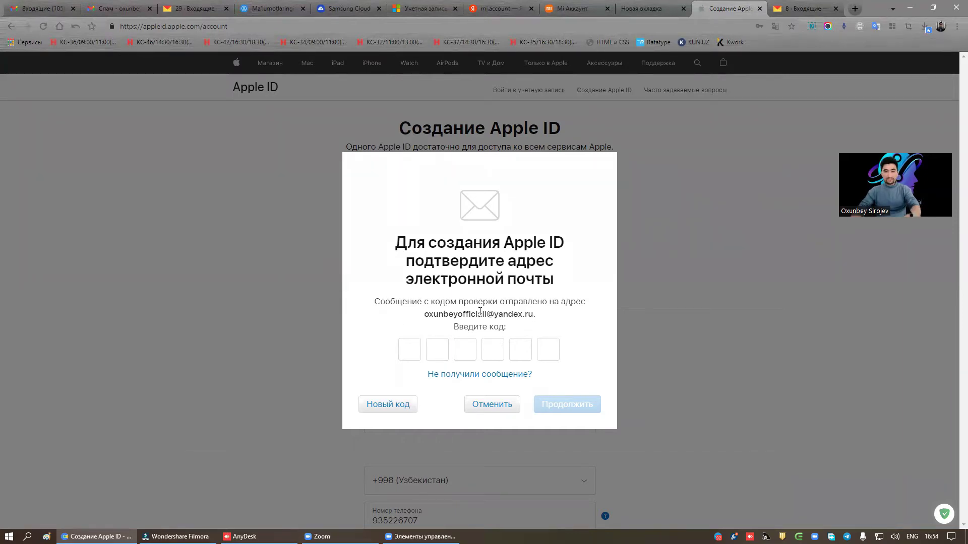
Select the e-mail address shown in the verification code dialog.
drag(424, 314, 541, 325)
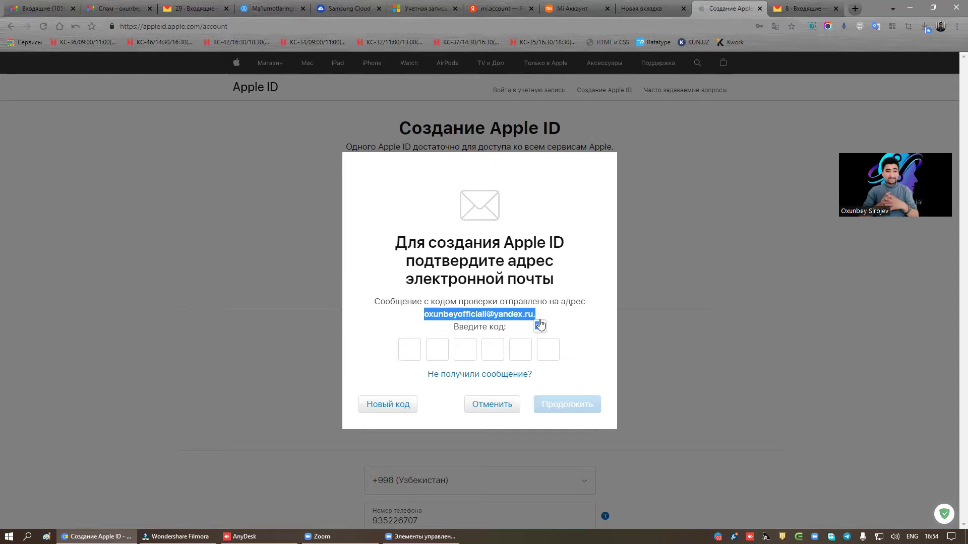